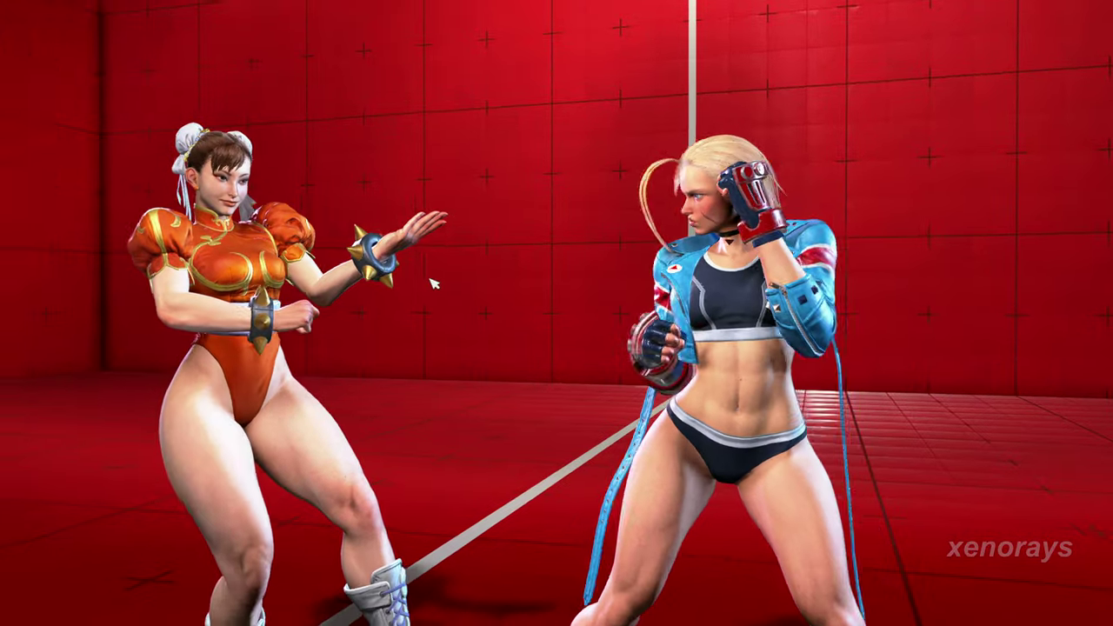
- Leave training for a One on One Versus match with both fighters left CPU-controlled
drag(433, 283, 5, 281)
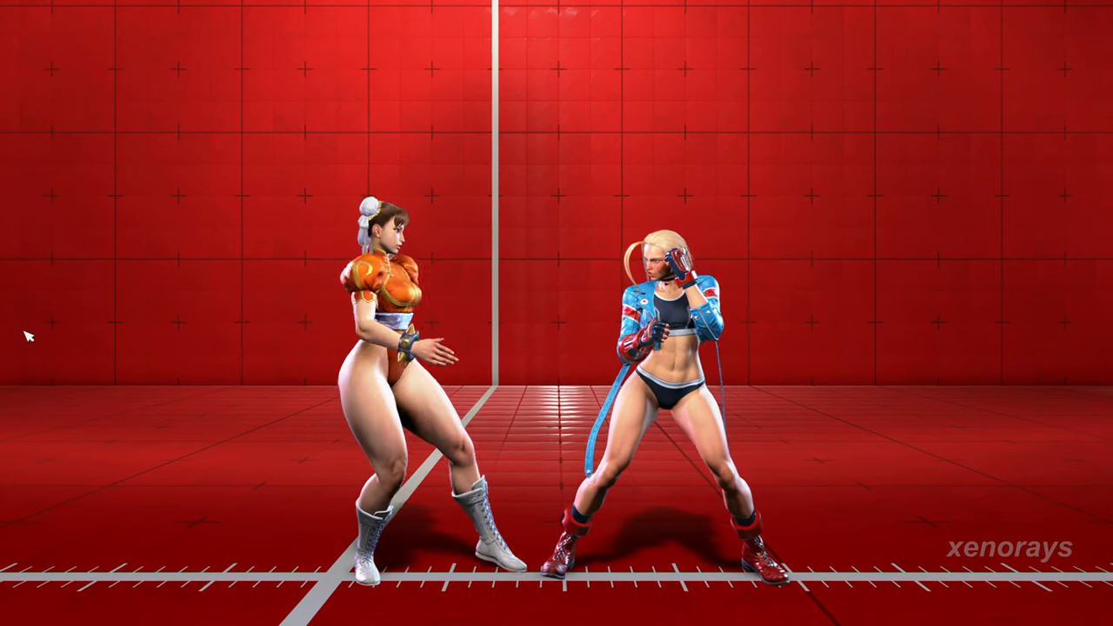
key(Escape)
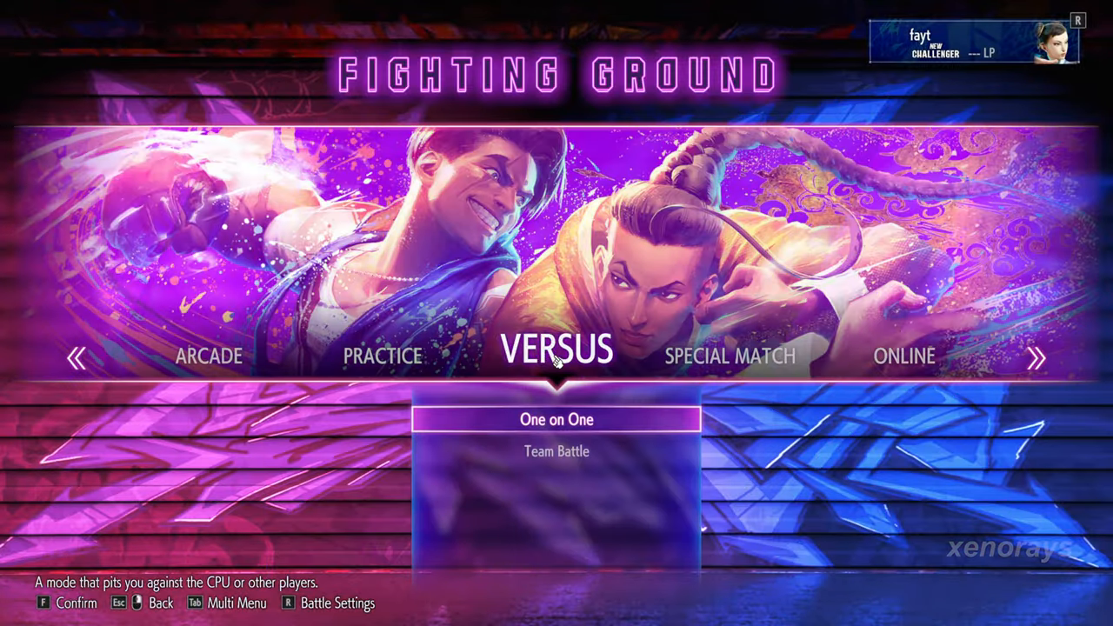
click(574, 421)
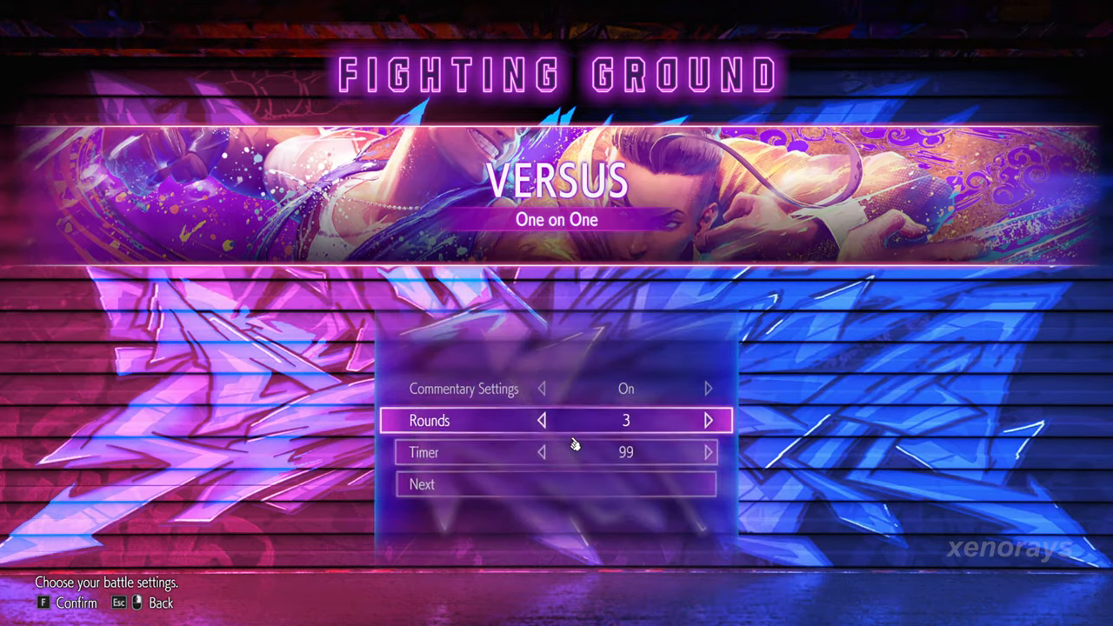
click(575, 483)
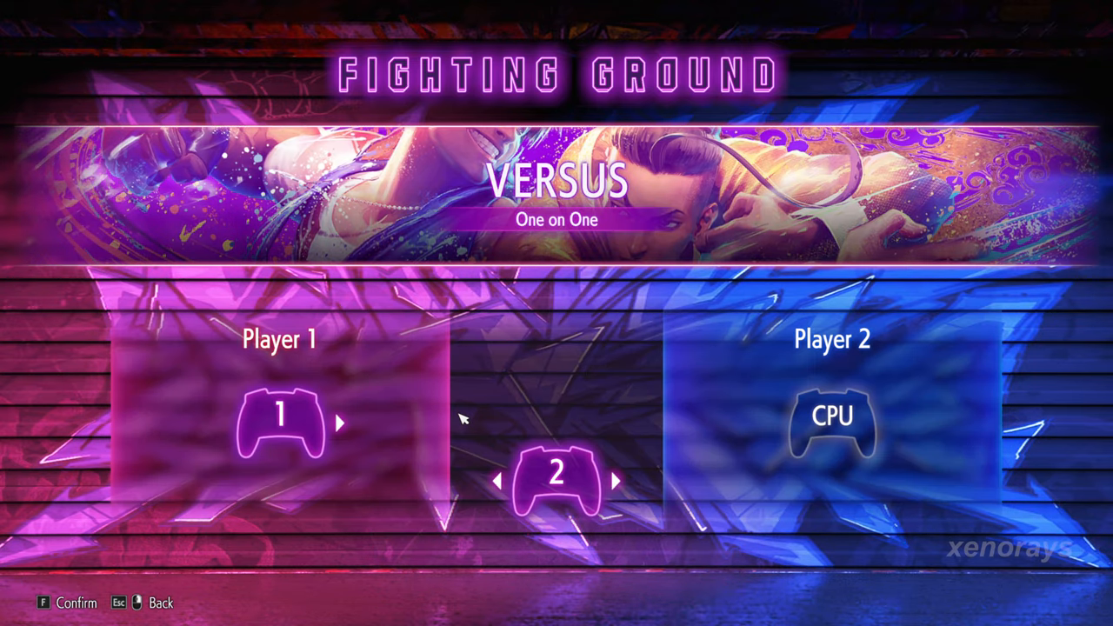
click(462, 418)
key(f)
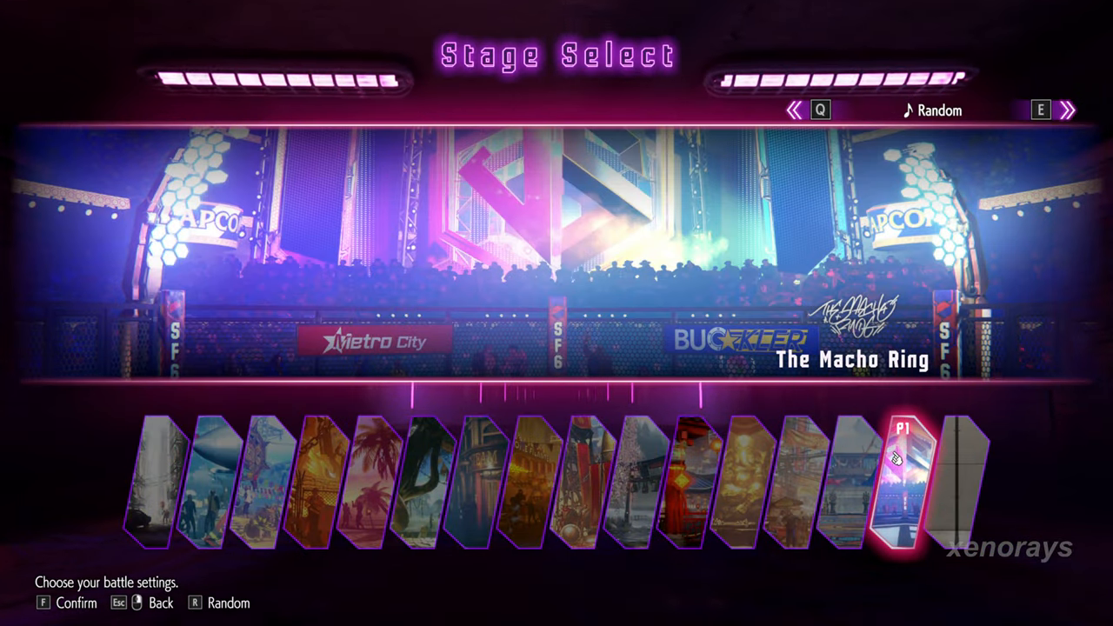
- Choose The Macho Ring stage and Chun-Li in costume 2 with colour 01
click(896, 460)
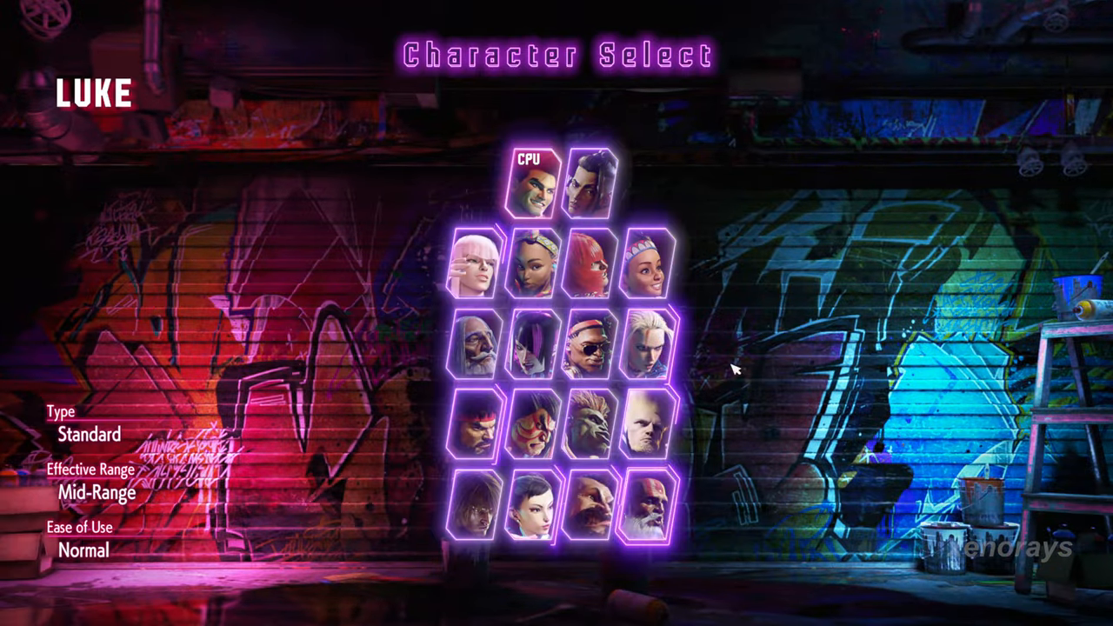
click(647, 344)
click(533, 508)
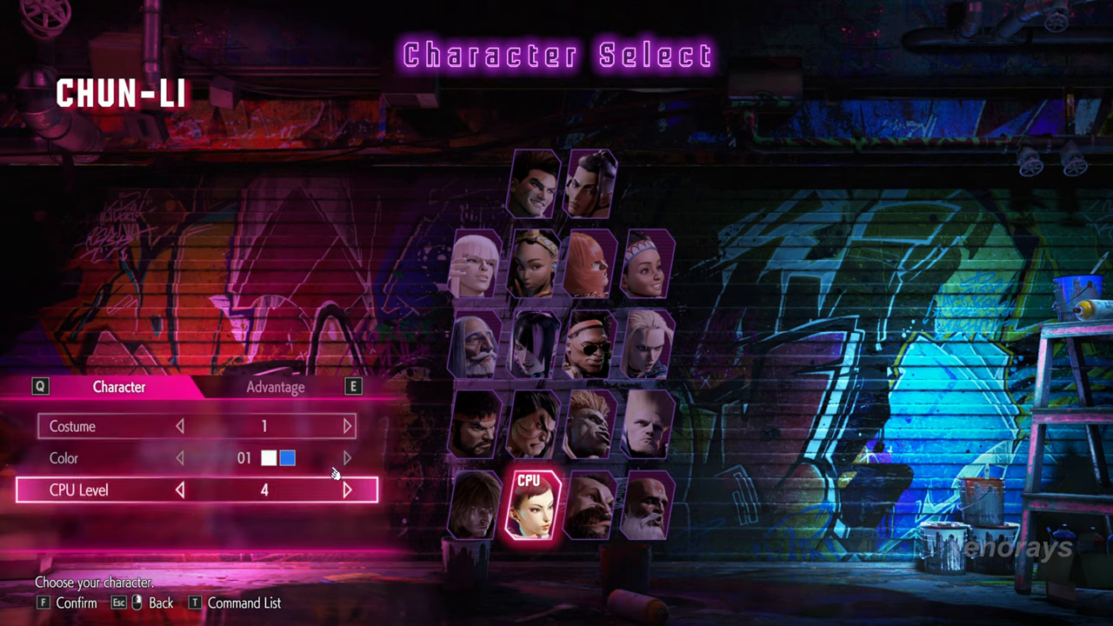
click(347, 426)
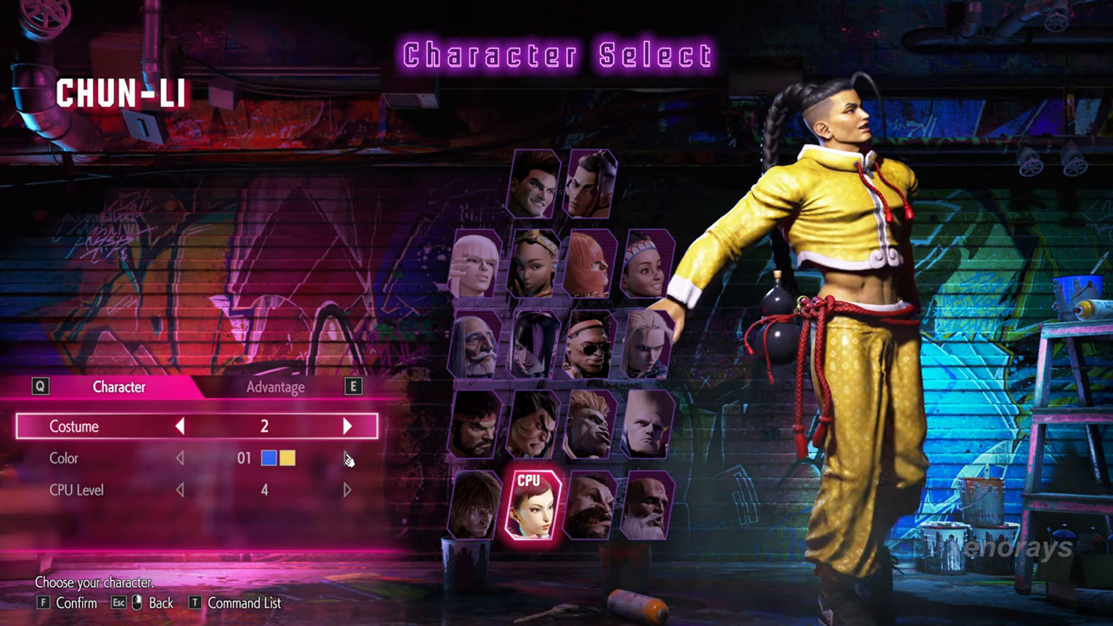
click(348, 459)
click(180, 458)
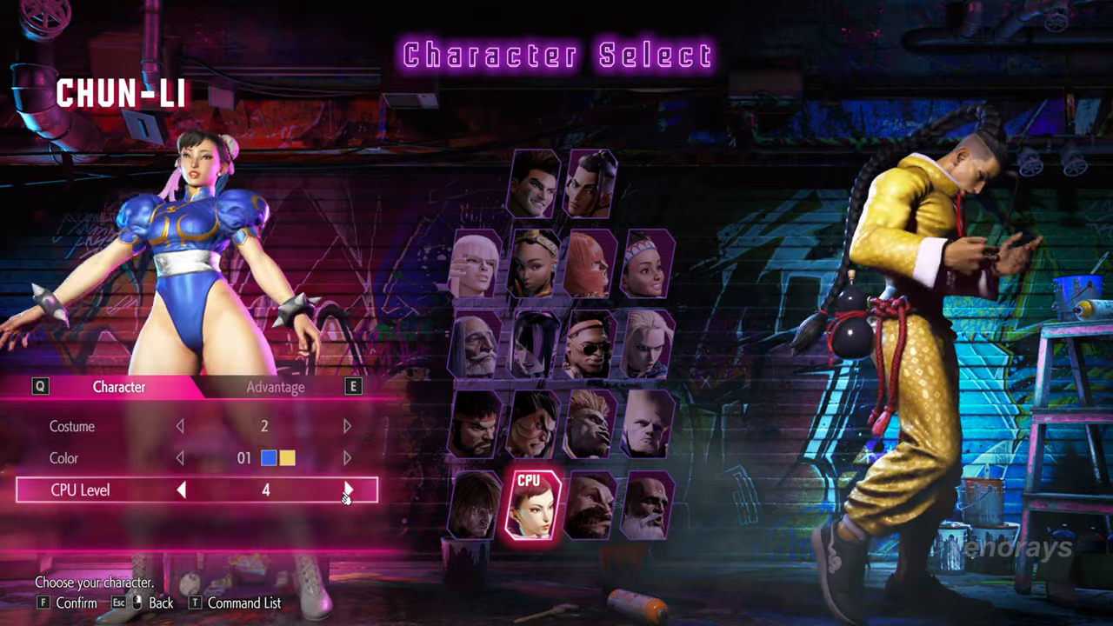
- Accept Chun-Li and confirm Cammy as her opponent
key(f)
click(648, 343)
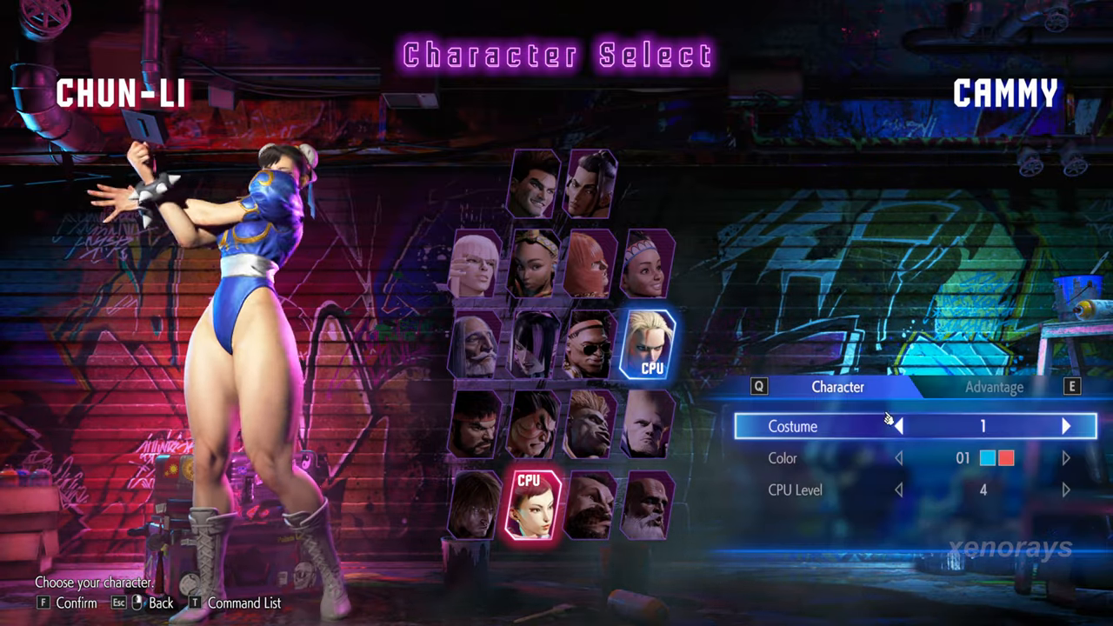
- Raise Cammy's CPU level toward 8 and let the match play out
click(1066, 489)
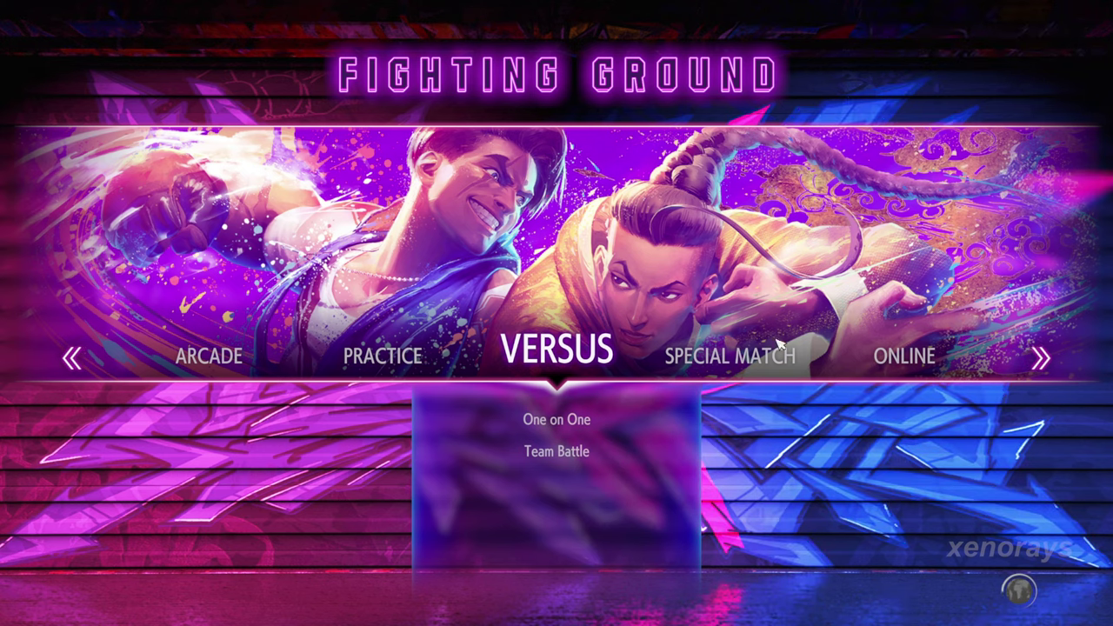
- Enter the Gallery's Cutscenes and show the World Tour Master cutscene list
key(Tab)
click(904, 387)
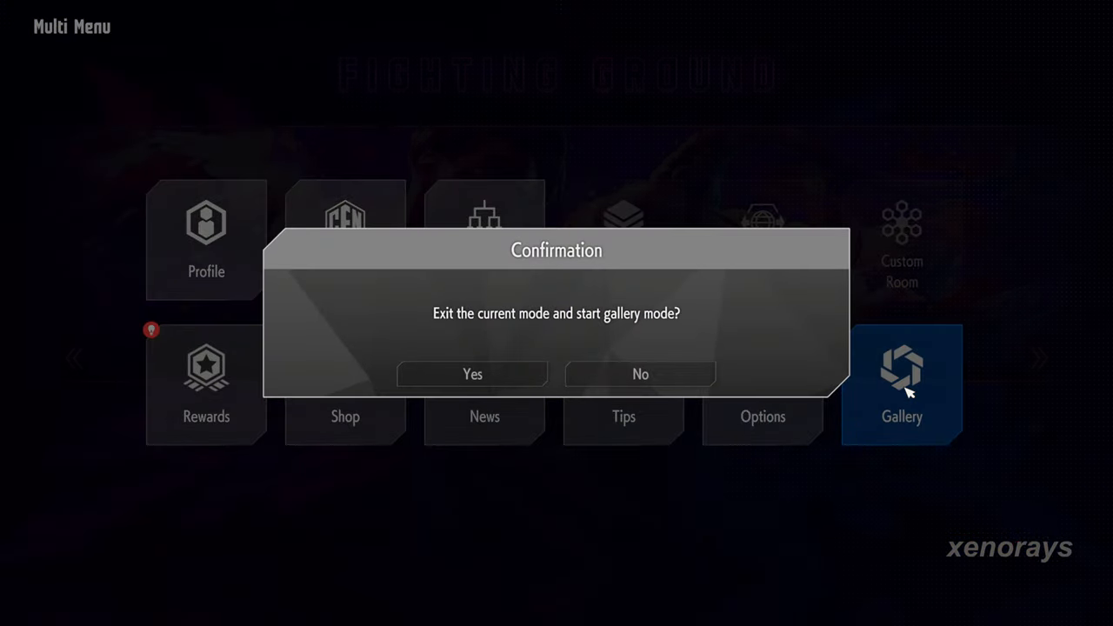
click(472, 374)
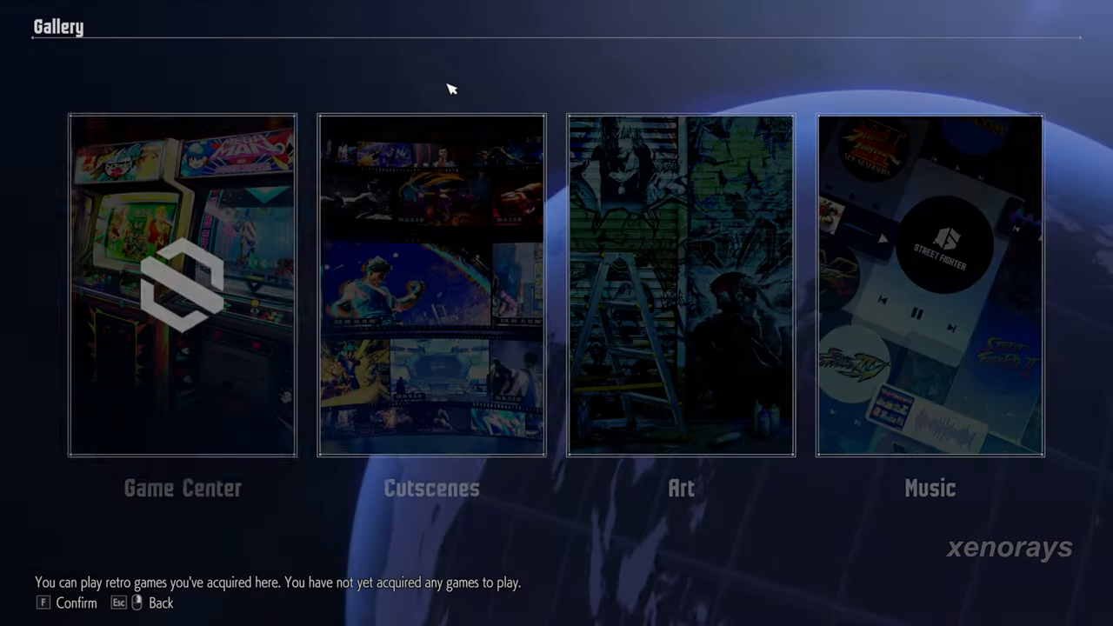
click(489, 127)
click(470, 52)
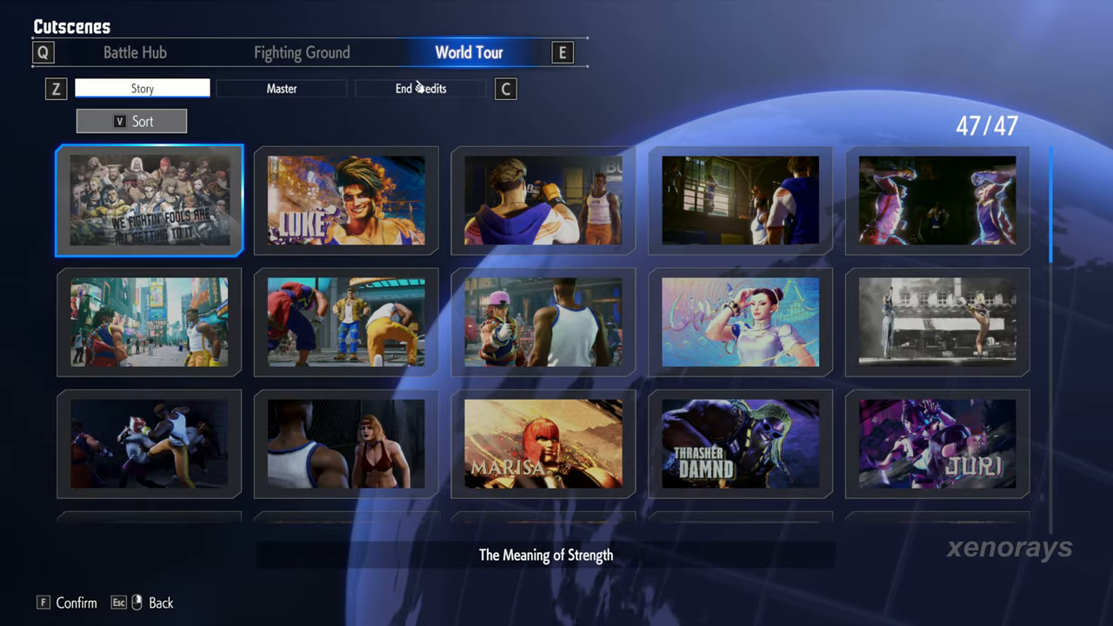
click(281, 89)
scroll(561, 374, down, 2)
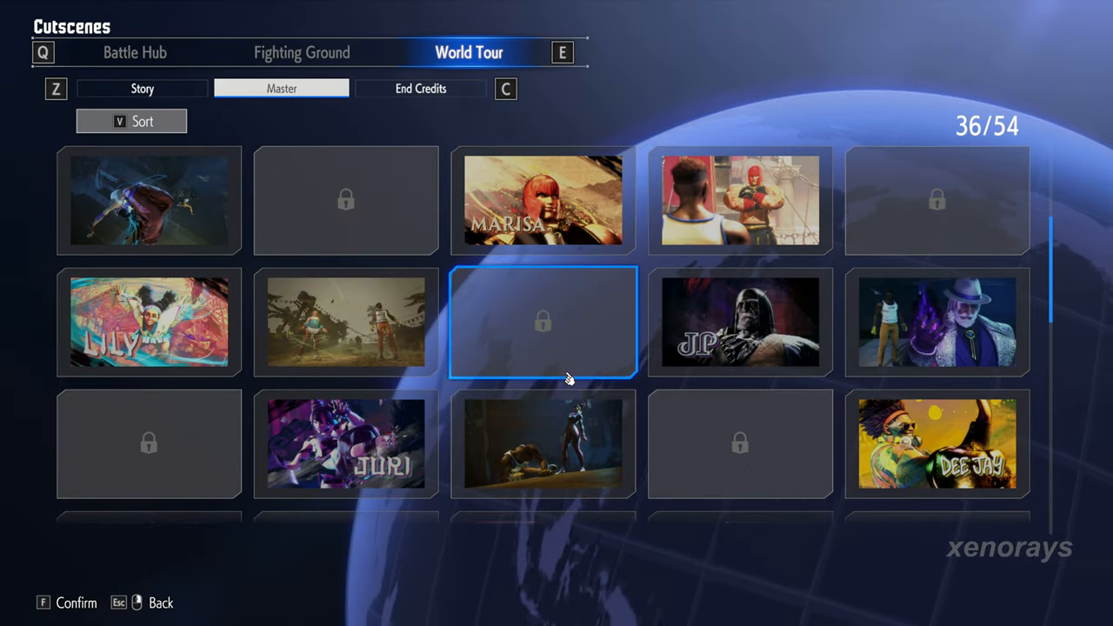
scroll(561, 348, down, 1)
scroll(548, 321, down, 2)
scroll(540, 296, down, 1)
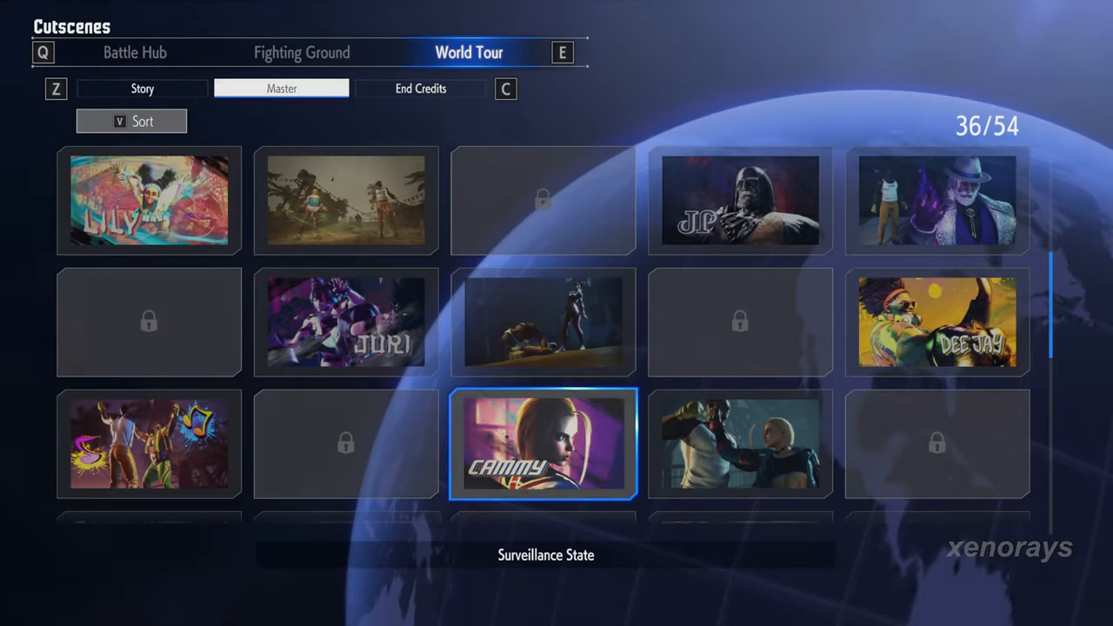
- Start the Cammy cutscene from its tile and confirm watching it
click(709, 467)
click(509, 372)
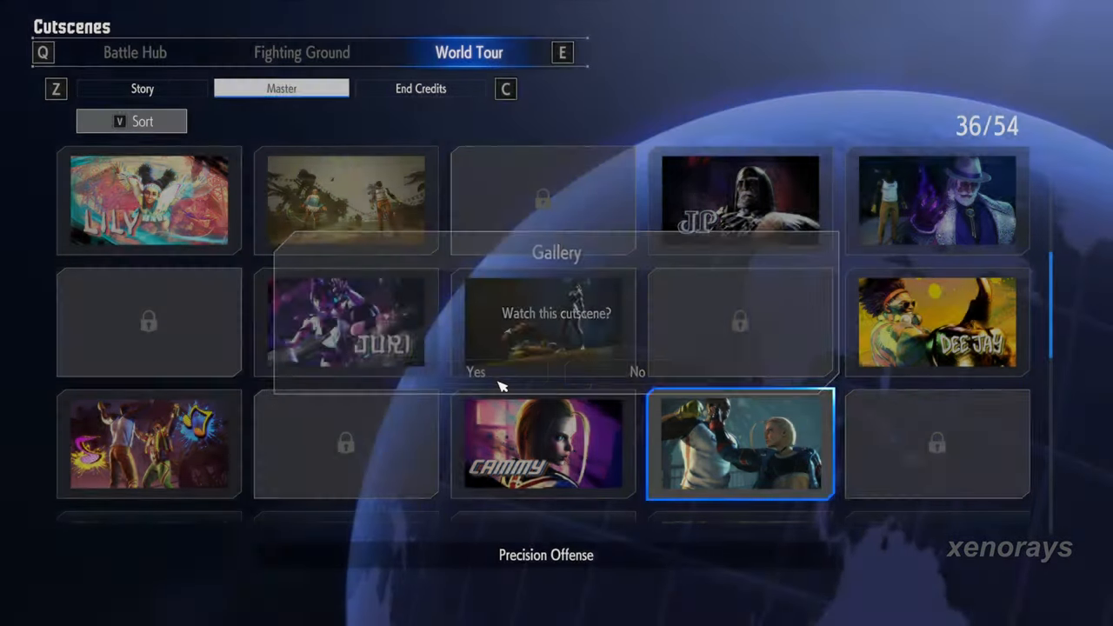